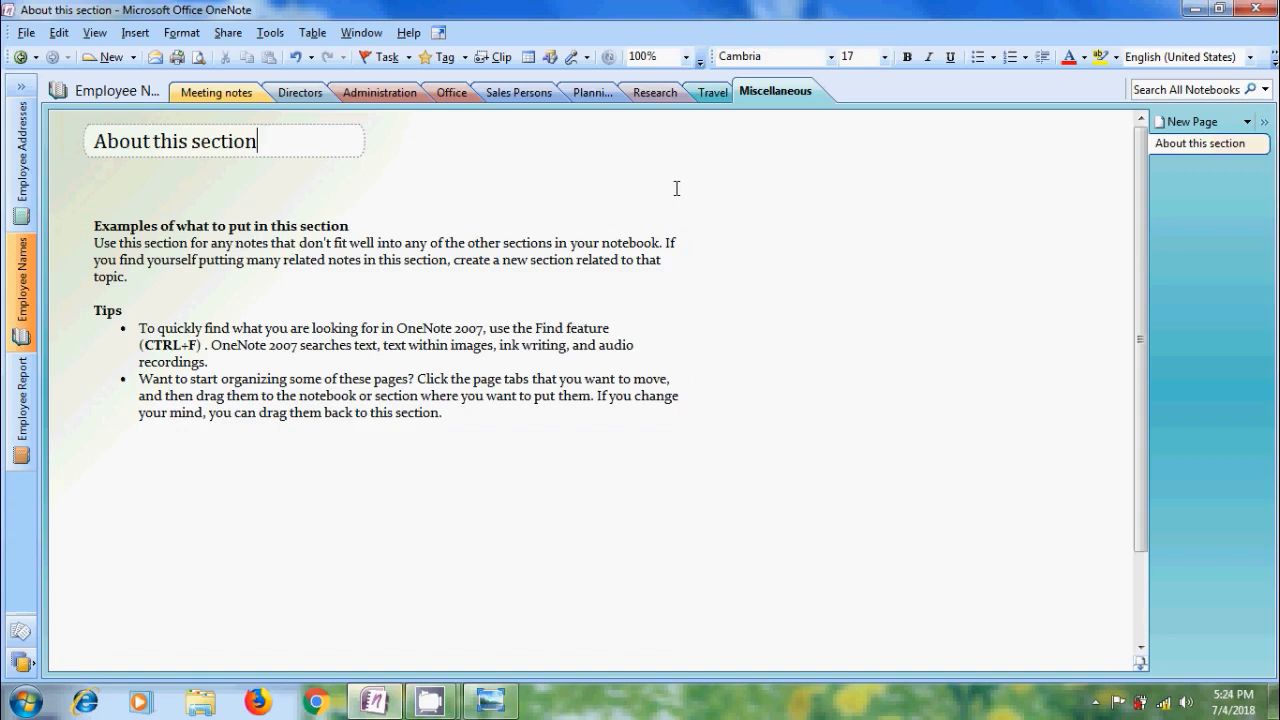
pyautogui.click(30, 34)
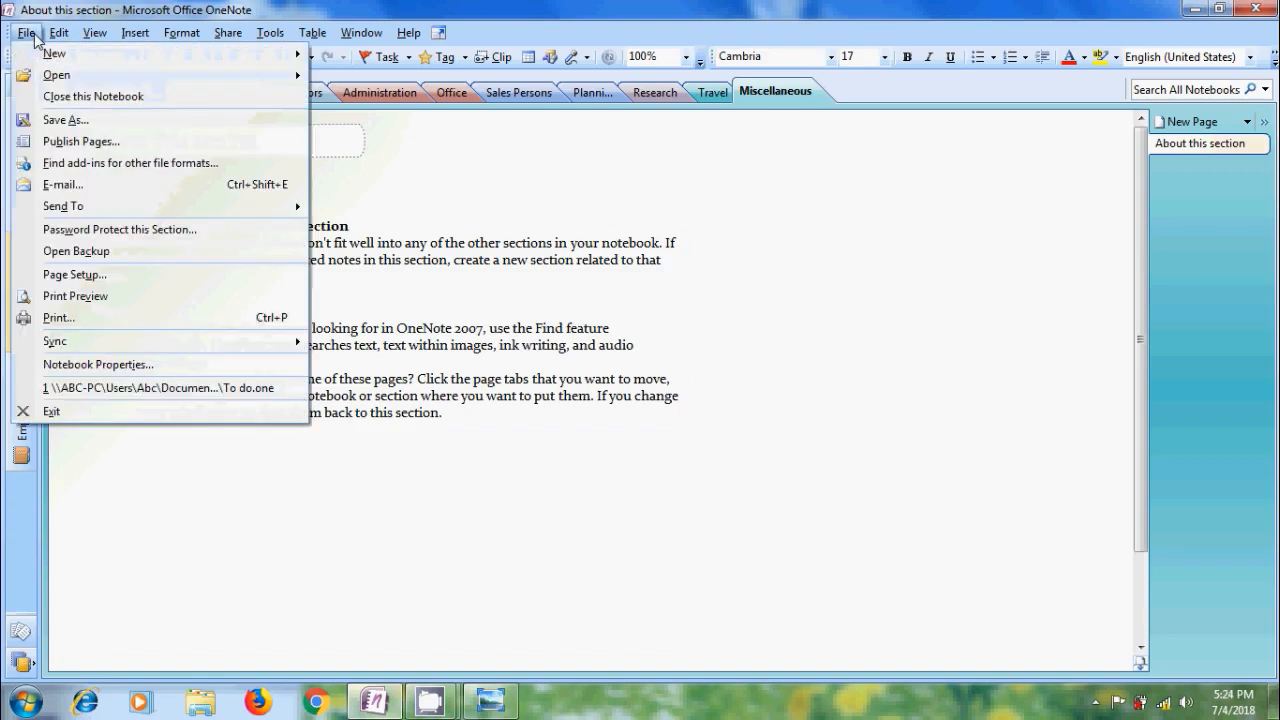
pyautogui.moveTo(46, 58)
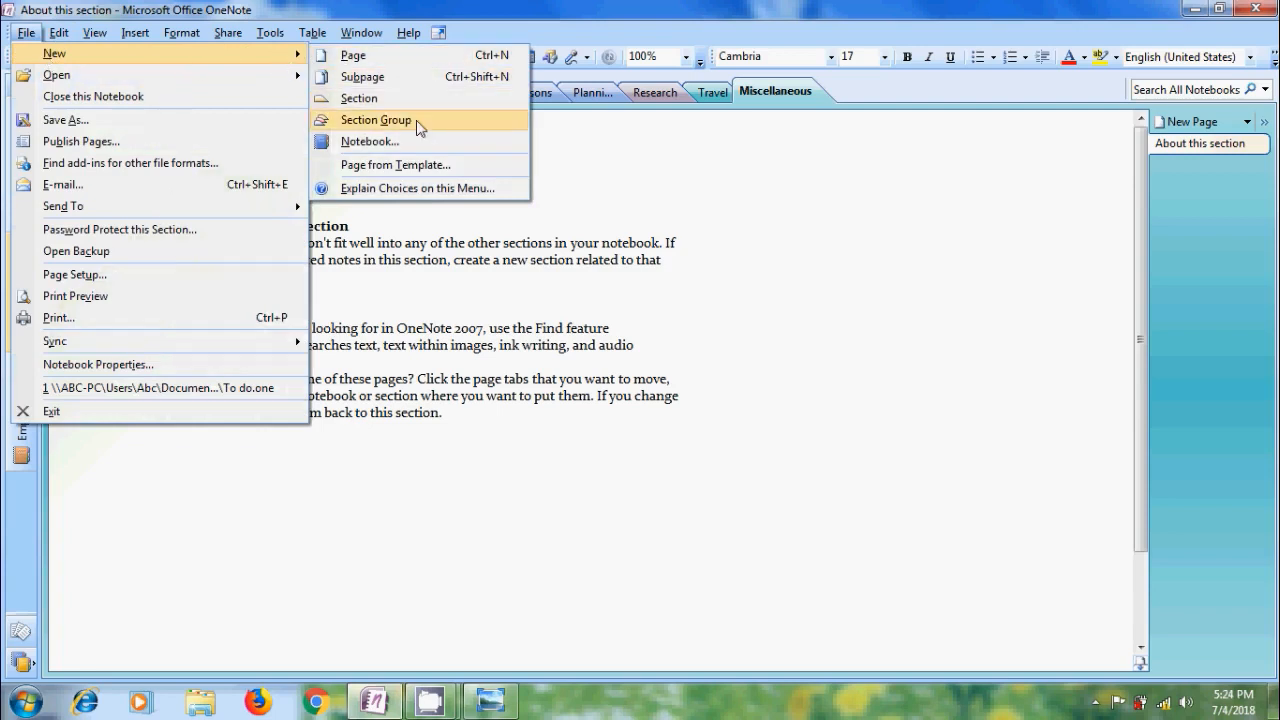
pyautogui.click(789, 188)
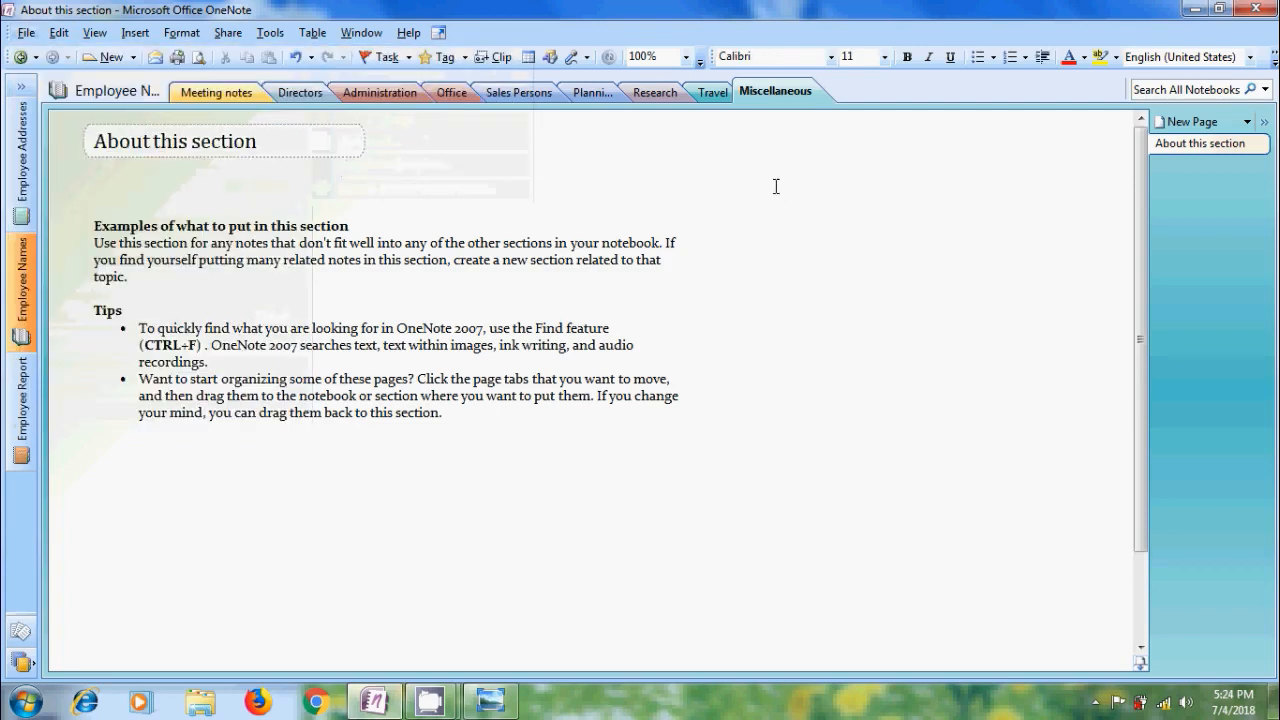
pyautogui.click(137, 56)
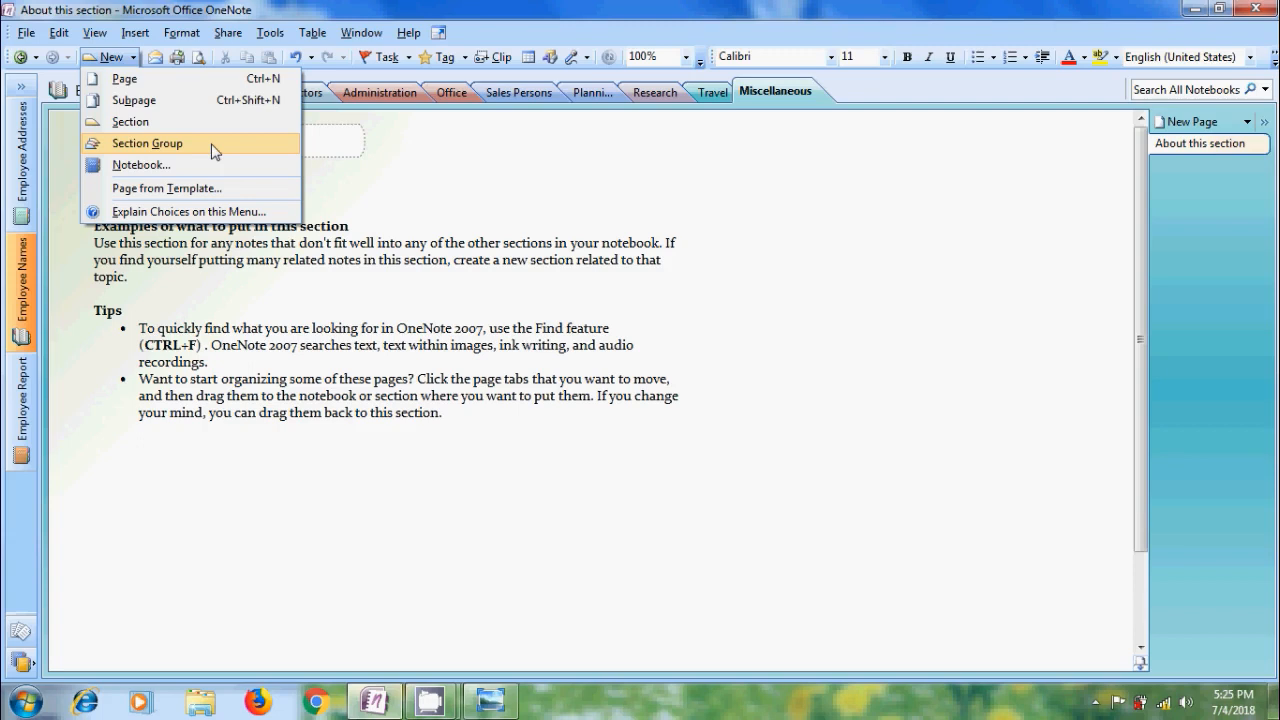
# Create a new section group in the Employee Names notebook and name it Management.
pyautogui.rightClick(876, 96)
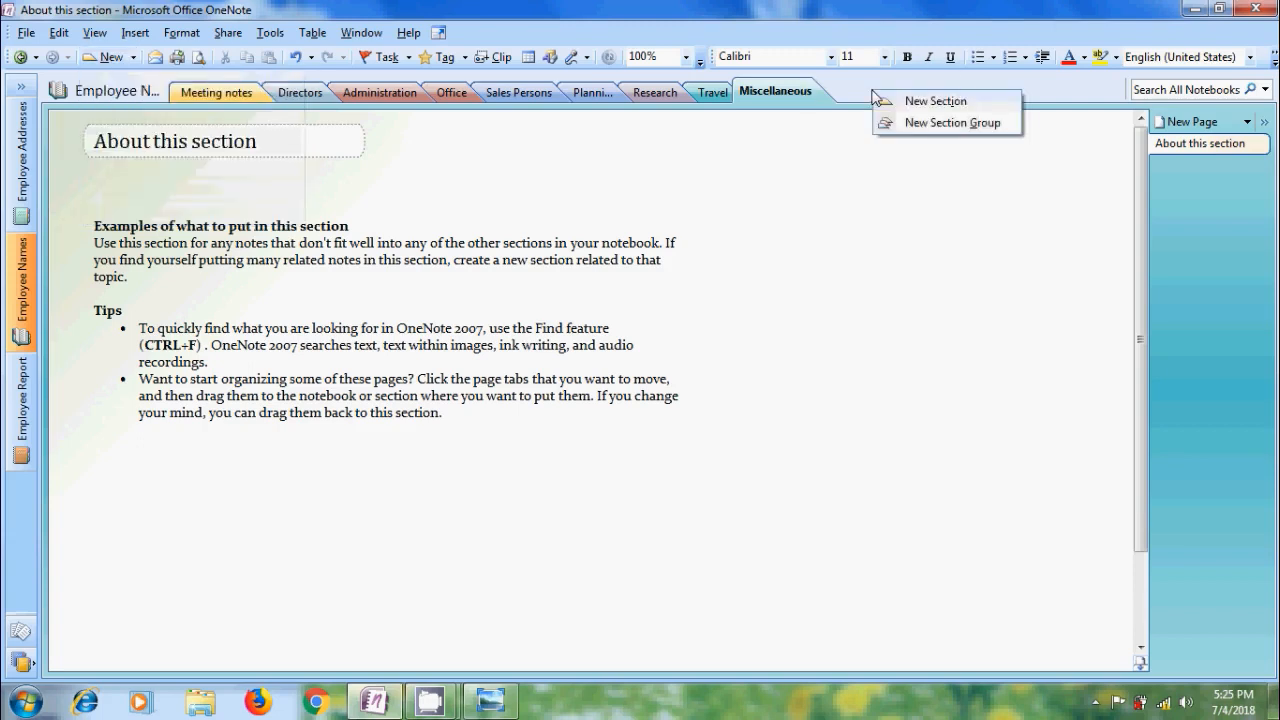
pyautogui.click(943, 123)
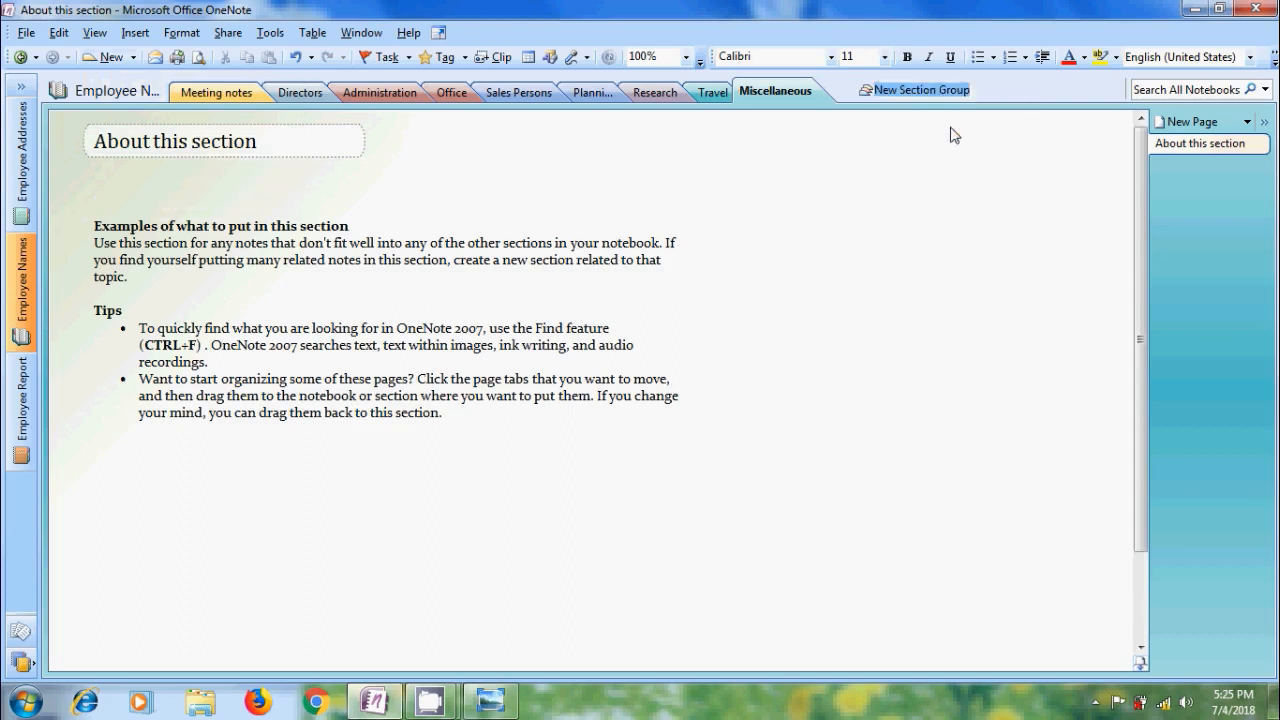
pyautogui.write('M')
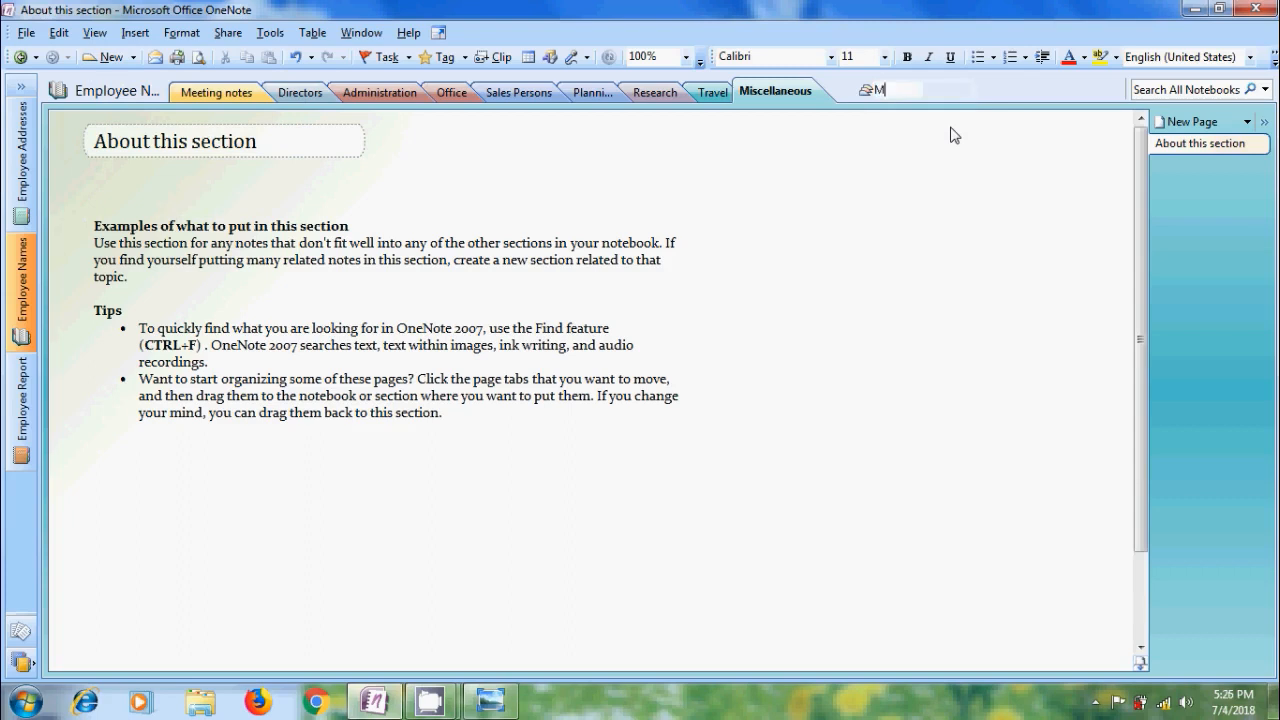
pyautogui.write('anagement')
pyautogui.press('Return')
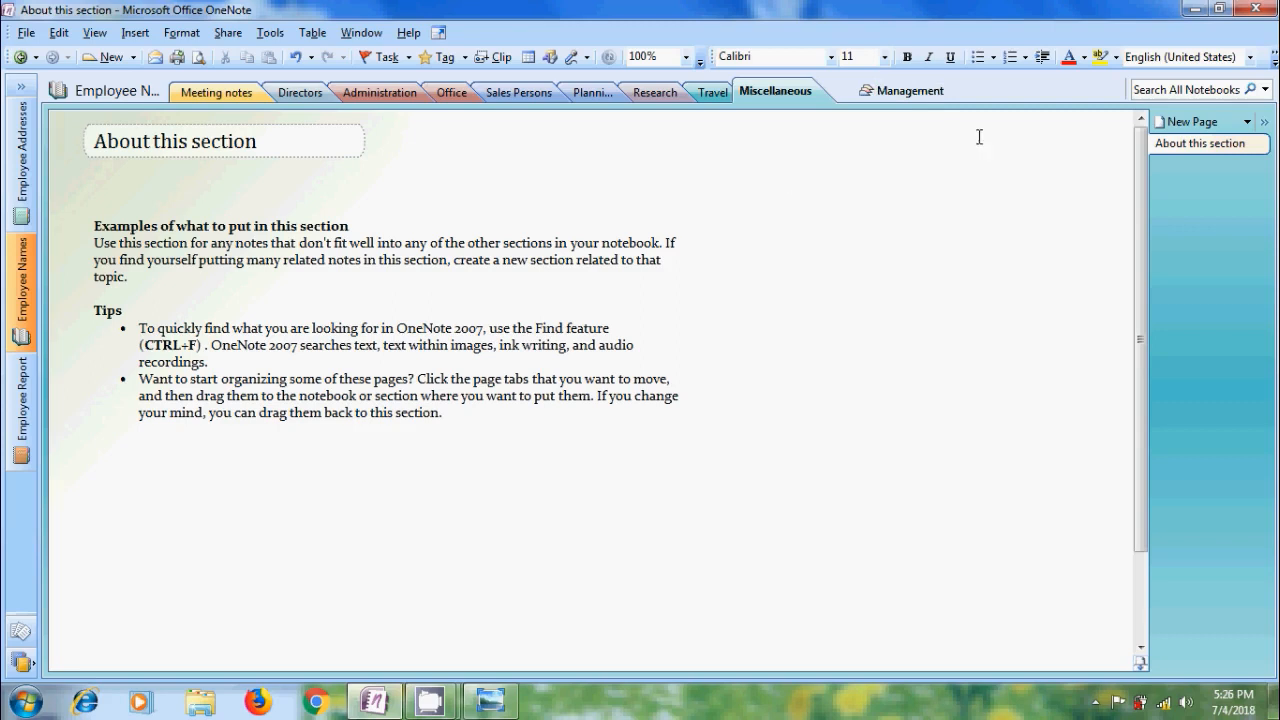
# Add a second section group named Support to the Employee Names notebook.
pyautogui.rightClick(984, 92)
pyautogui.click(1022, 126)
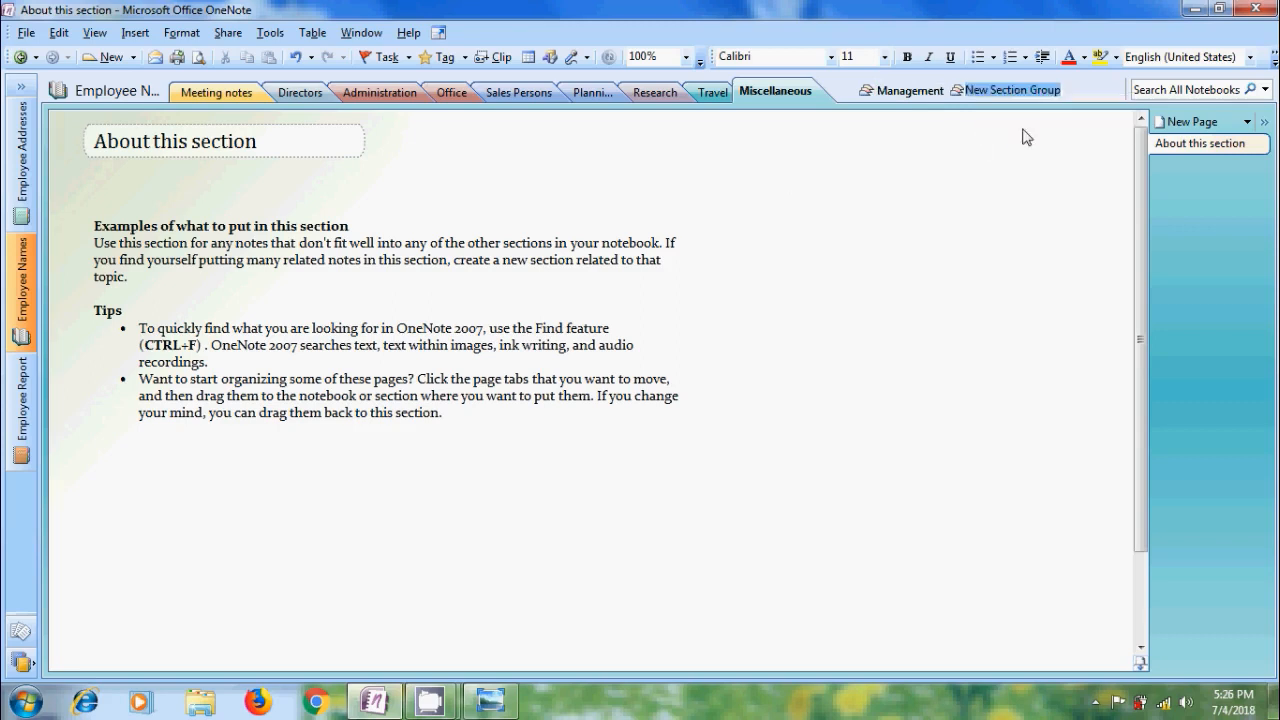
pyautogui.write('Supp')
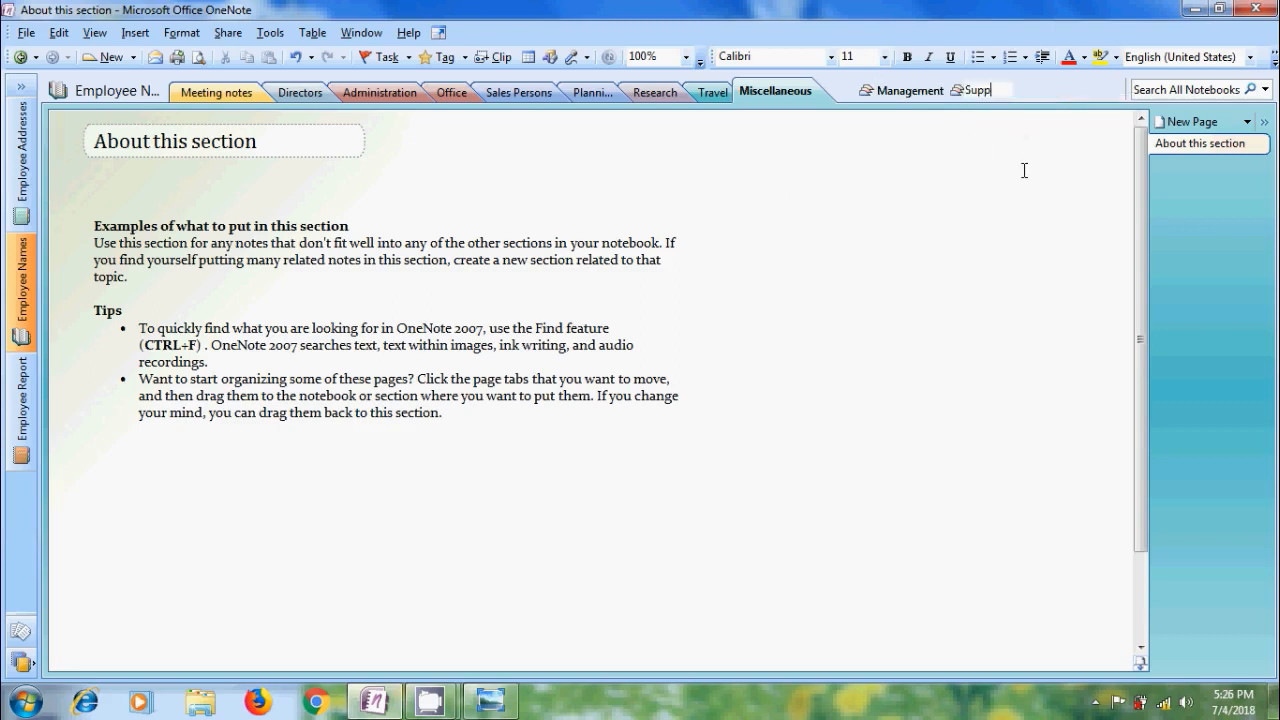
pyautogui.write('ort')
pyautogui.press('Return')
# Look inside the Management section group, return to the notebook, and move the Administration and Directors sections into that group.
pyautogui.click(919, 99)
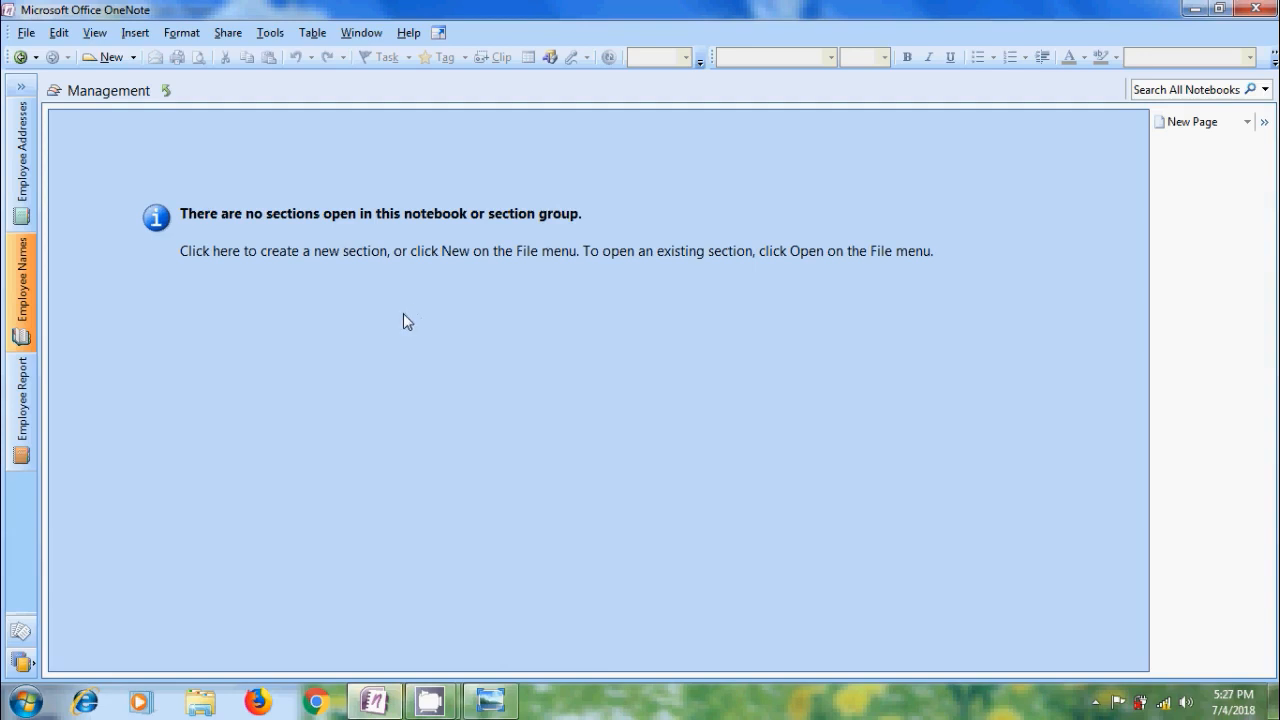
pyautogui.click(167, 92)
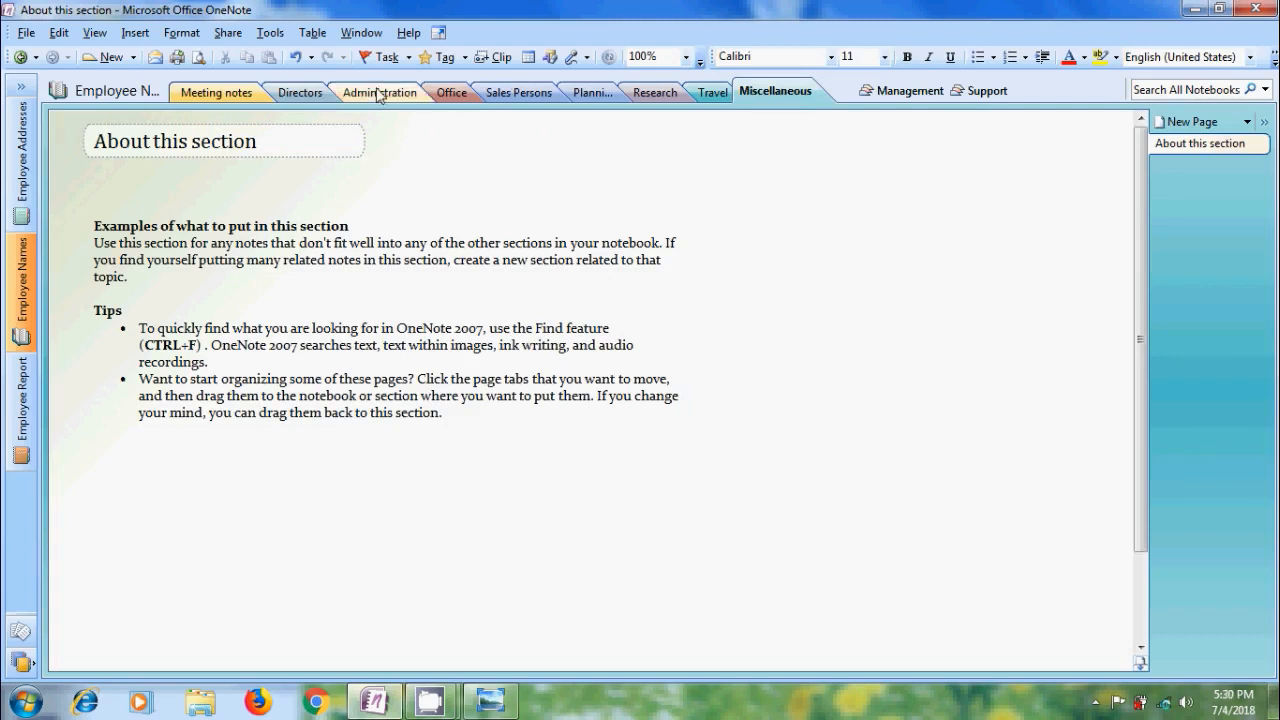
pyautogui.moveTo(380, 92); pyautogui.dragTo(910, 97)
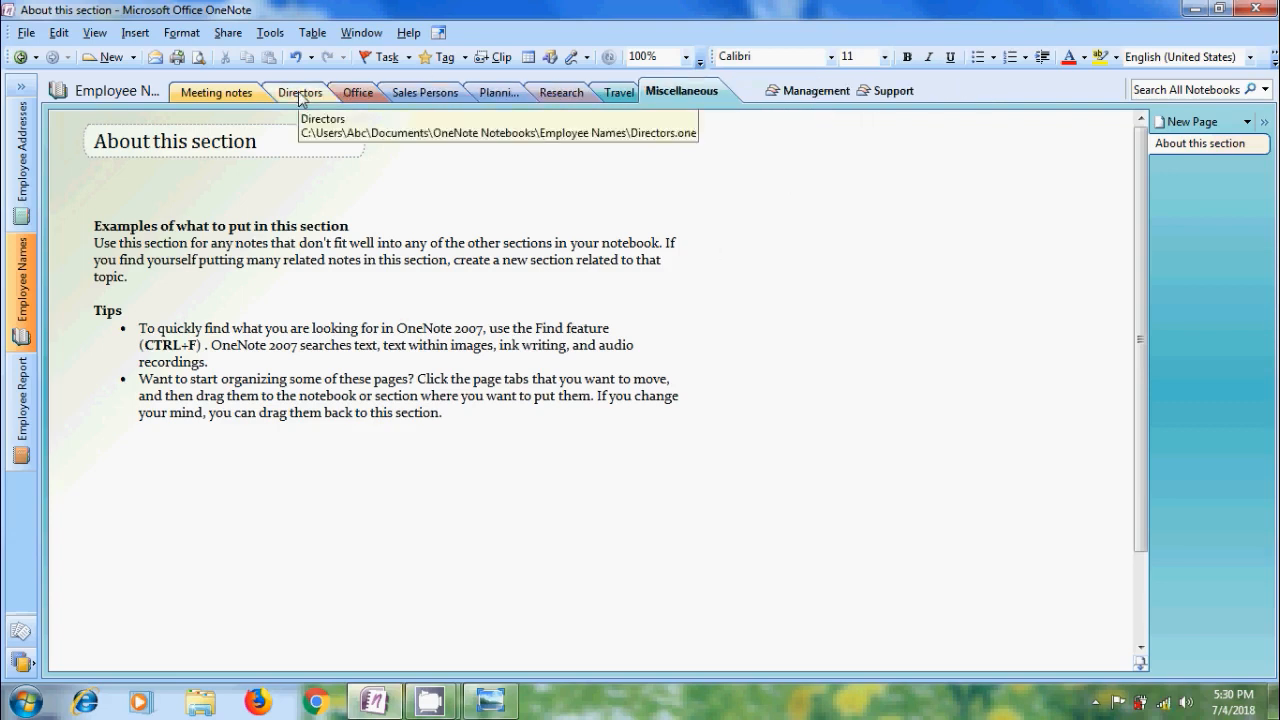
pyautogui.moveTo(300, 92); pyautogui.dragTo(800, 90)
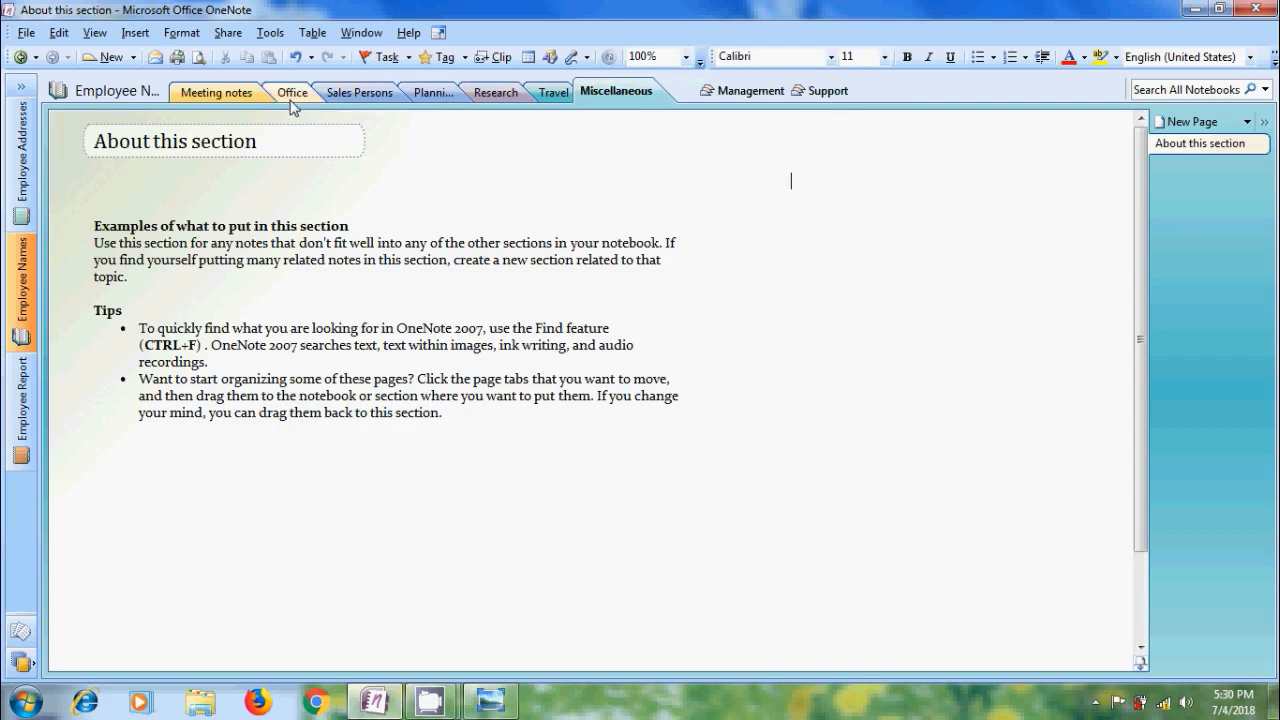
# Move the Office and Sales Persons sections into the Support group and check the contents of the Management group.
pyautogui.moveTo(292, 95); pyautogui.dragTo(822, 90)
pyautogui.moveTo(305, 93); pyautogui.dragTo(784, 92)
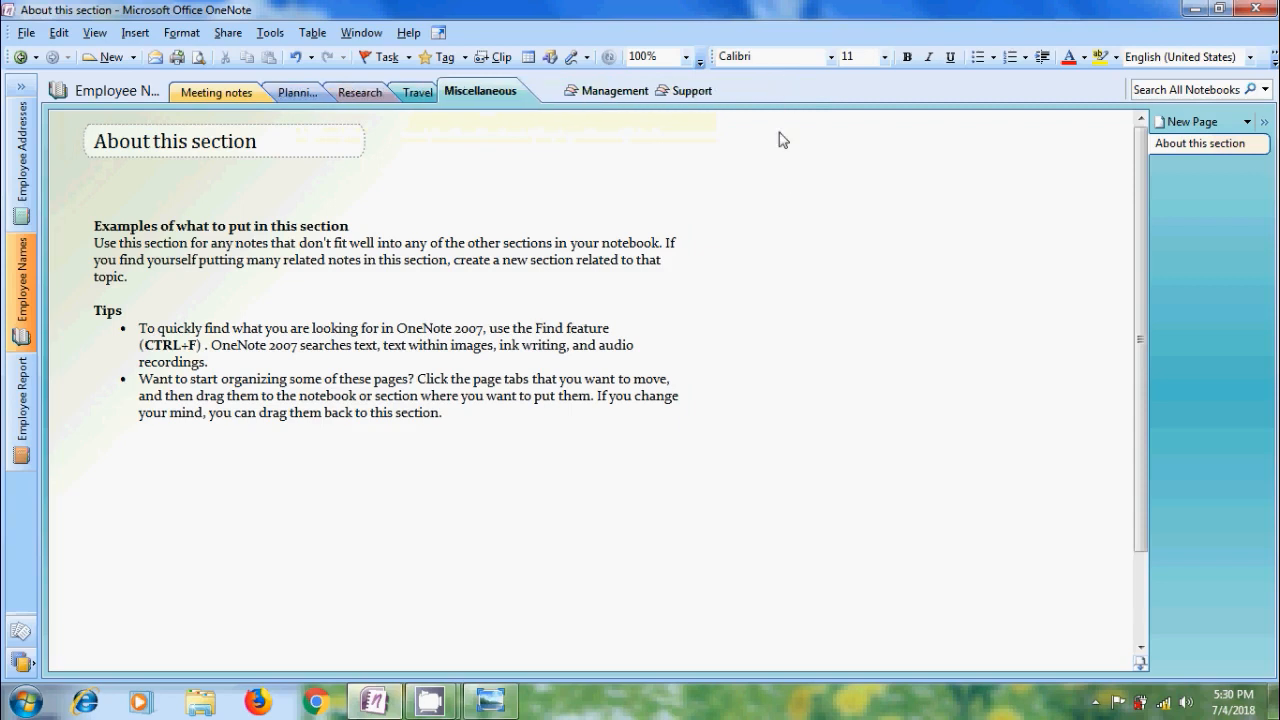
pyautogui.click(615, 91)
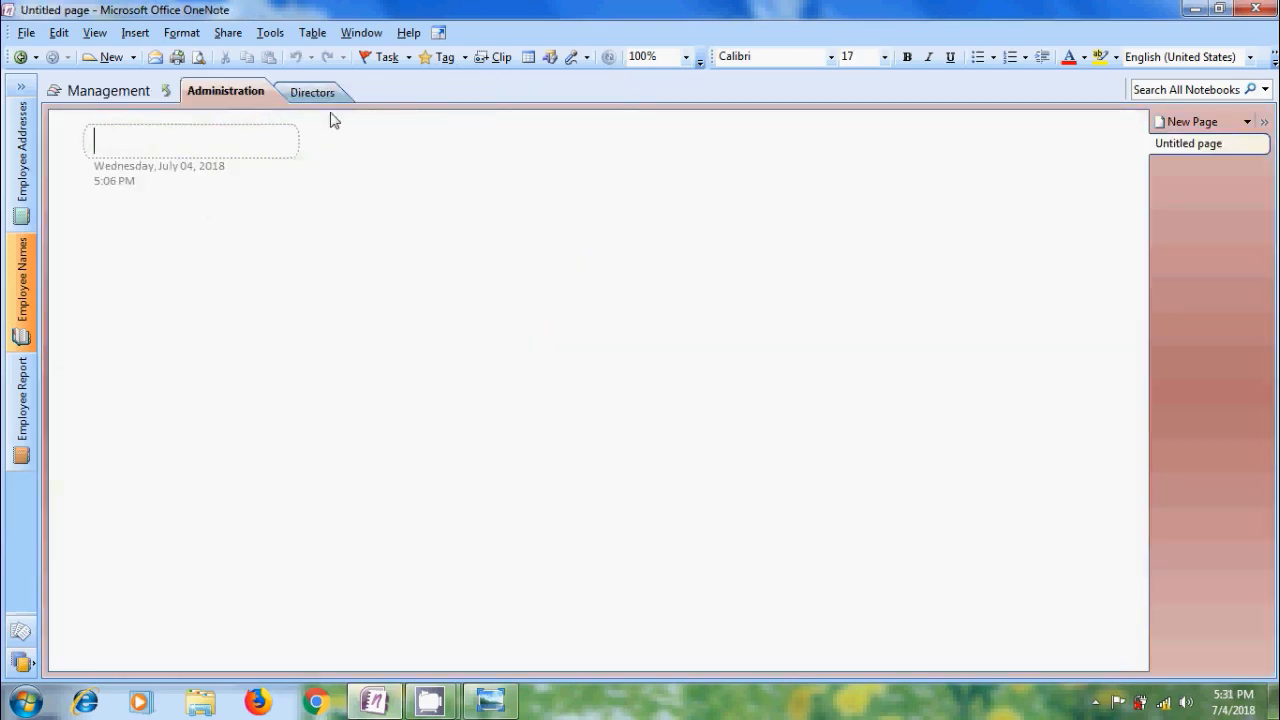
pyautogui.click(165, 91)
# Move the Sales Persons section out of the Support group to the notebook's top level and return there.
pyautogui.click(706, 92)
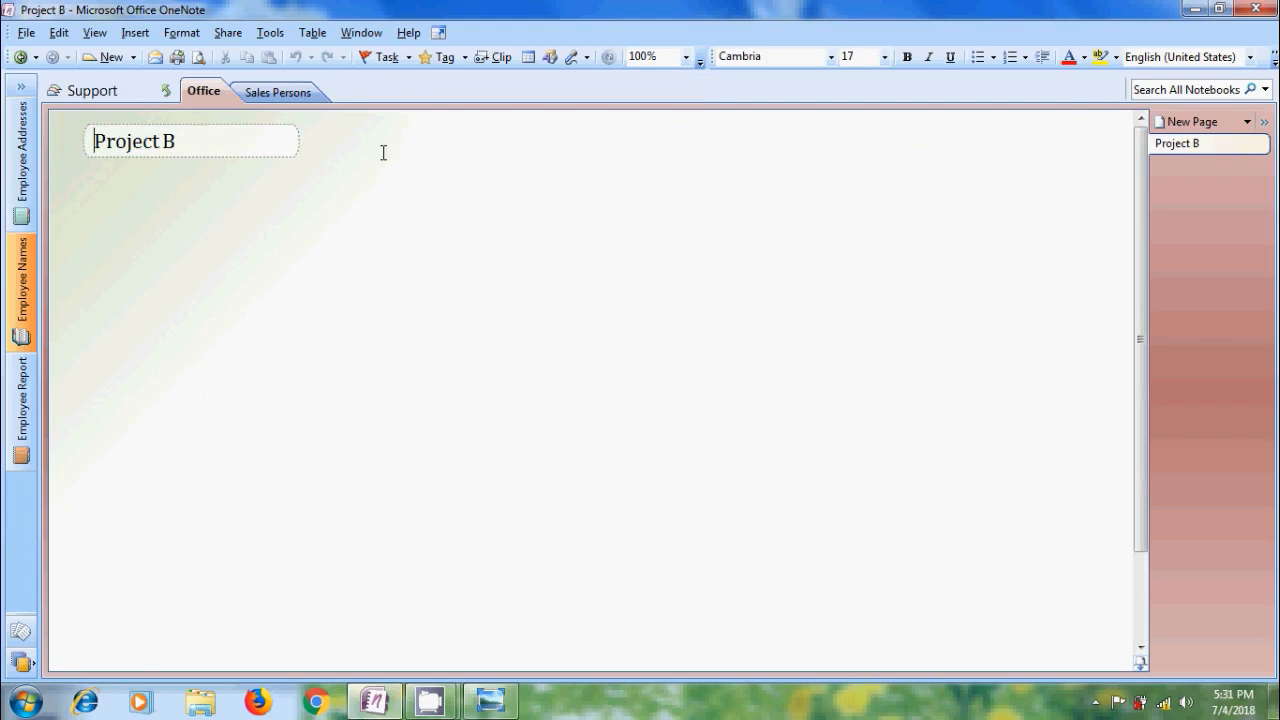
pyautogui.click(291, 95)
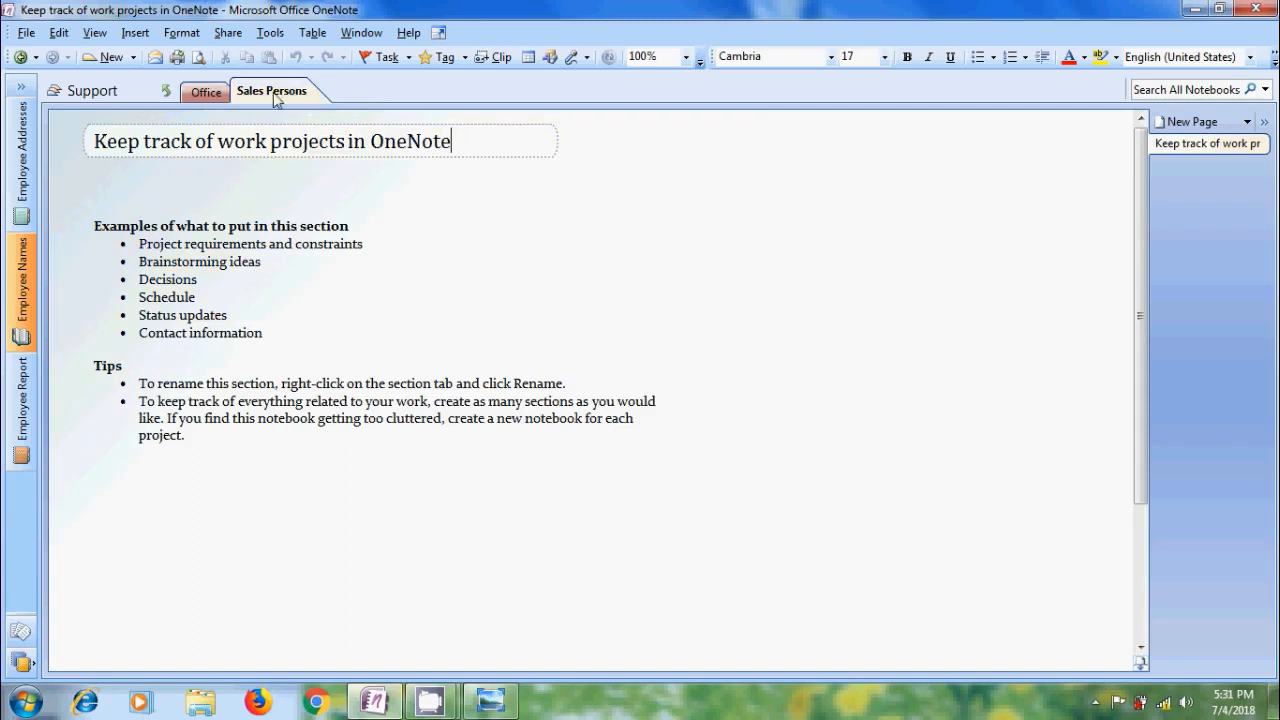
pyautogui.click(168, 97)
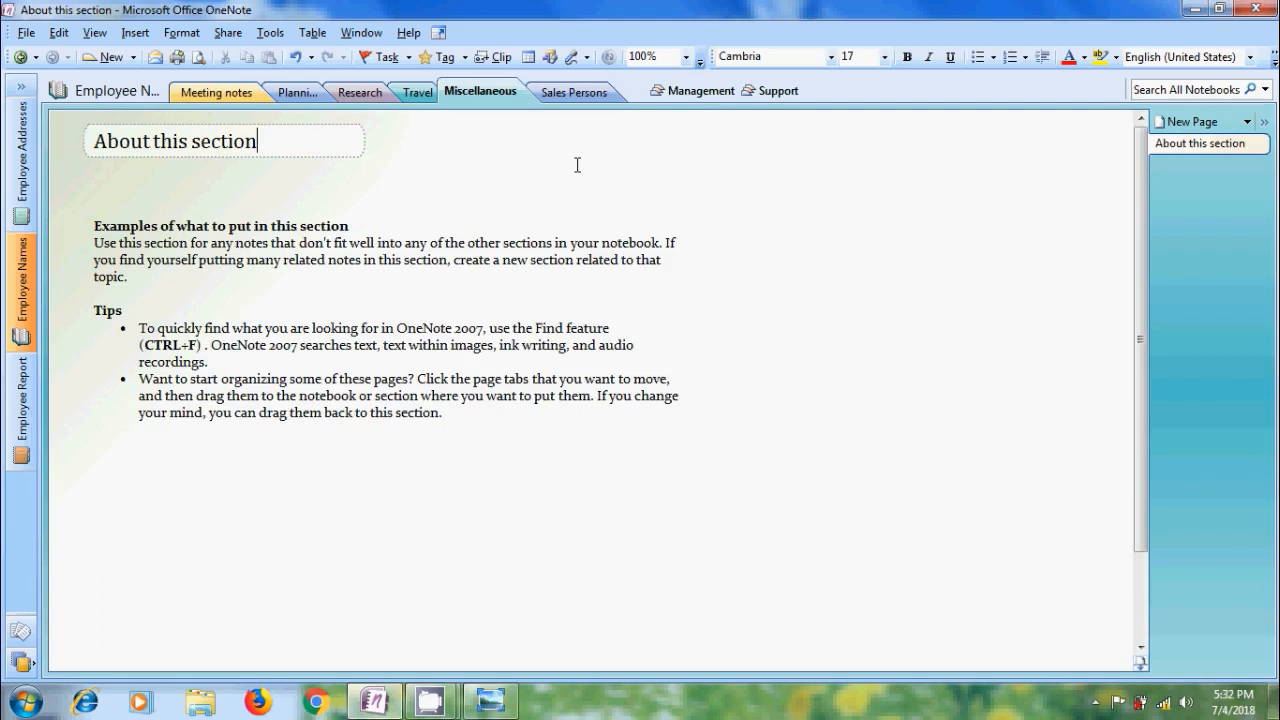
# Move the Administration and Directors sections out of the Management group to the notebook's top level and return there.
pyautogui.click(689, 91)
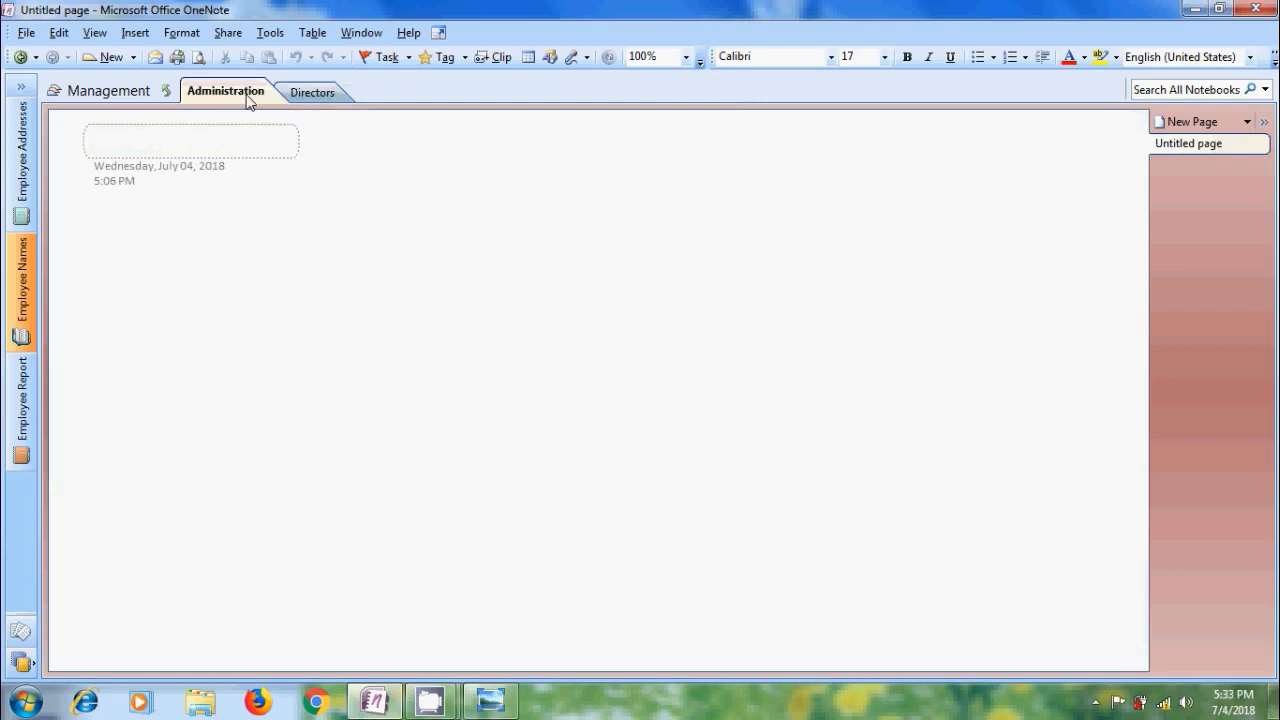
pyautogui.moveTo(246, 100); pyautogui.dragTo(167, 91)
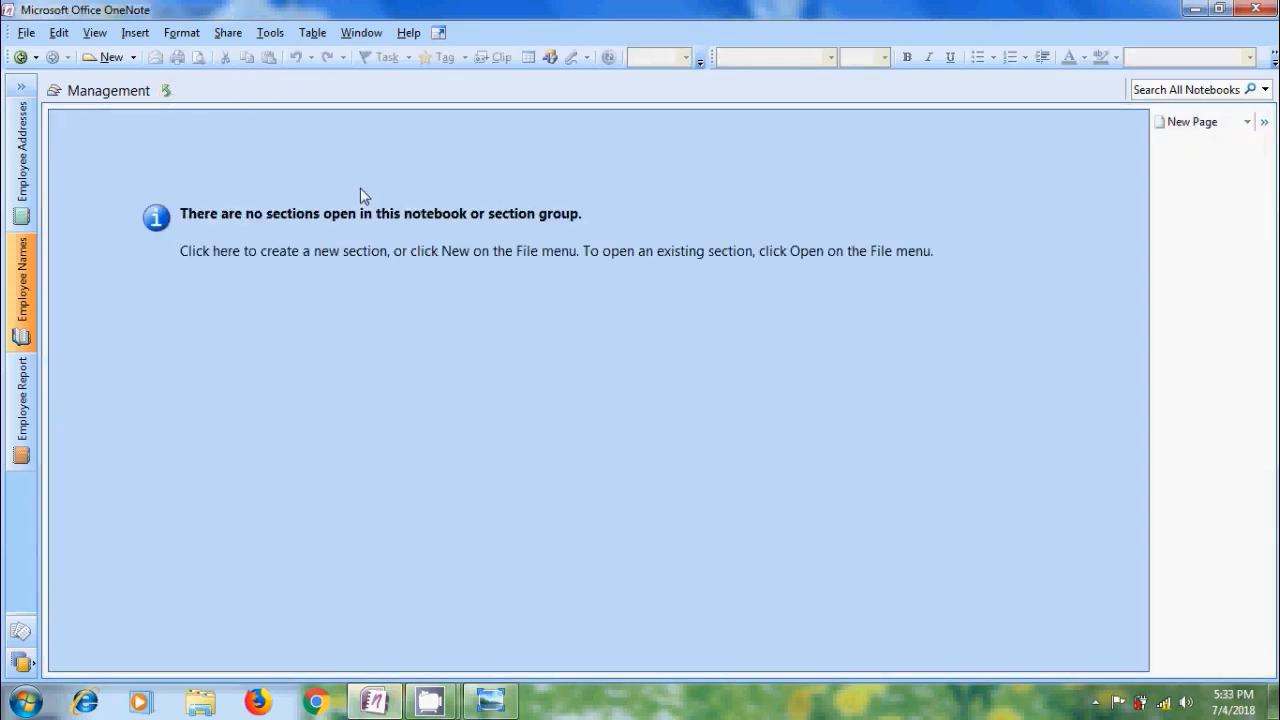
pyautogui.click(166, 90)
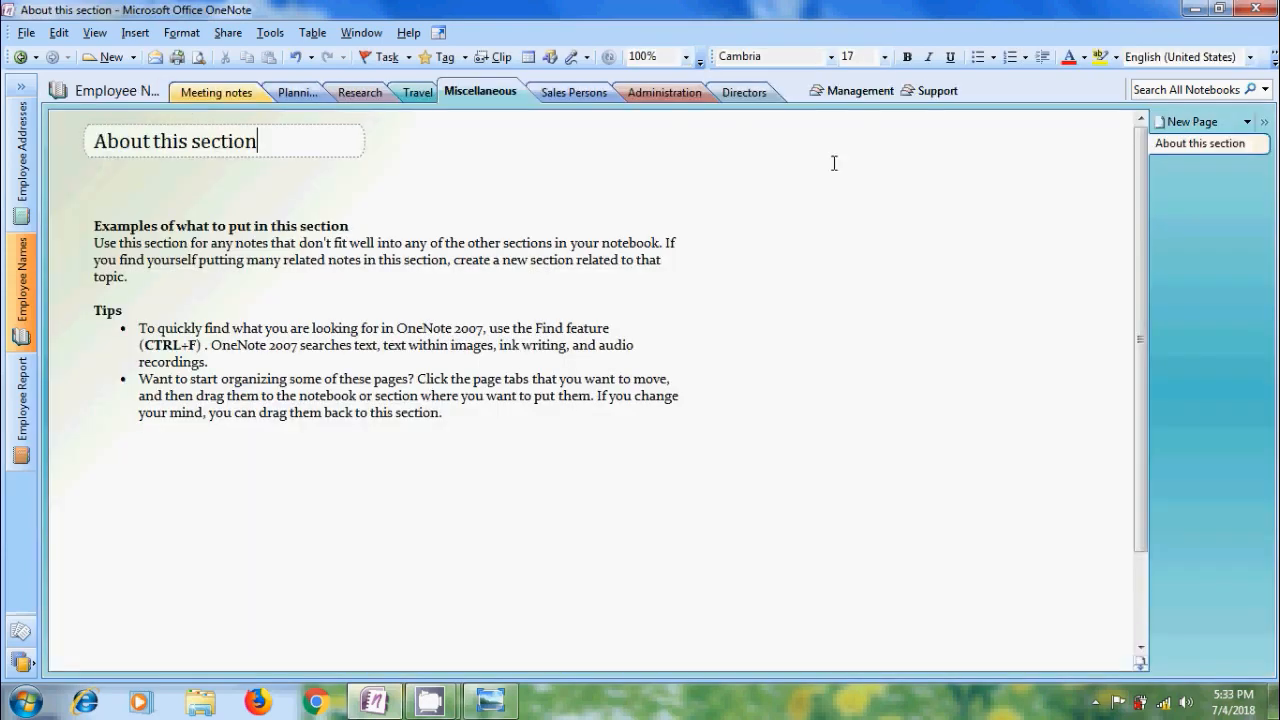
# Move the Office section out of the Support group to the notebook's top level and return there.
pyautogui.click(938, 92)
pyautogui.moveTo(200, 91); pyautogui.dragTo(169, 92)
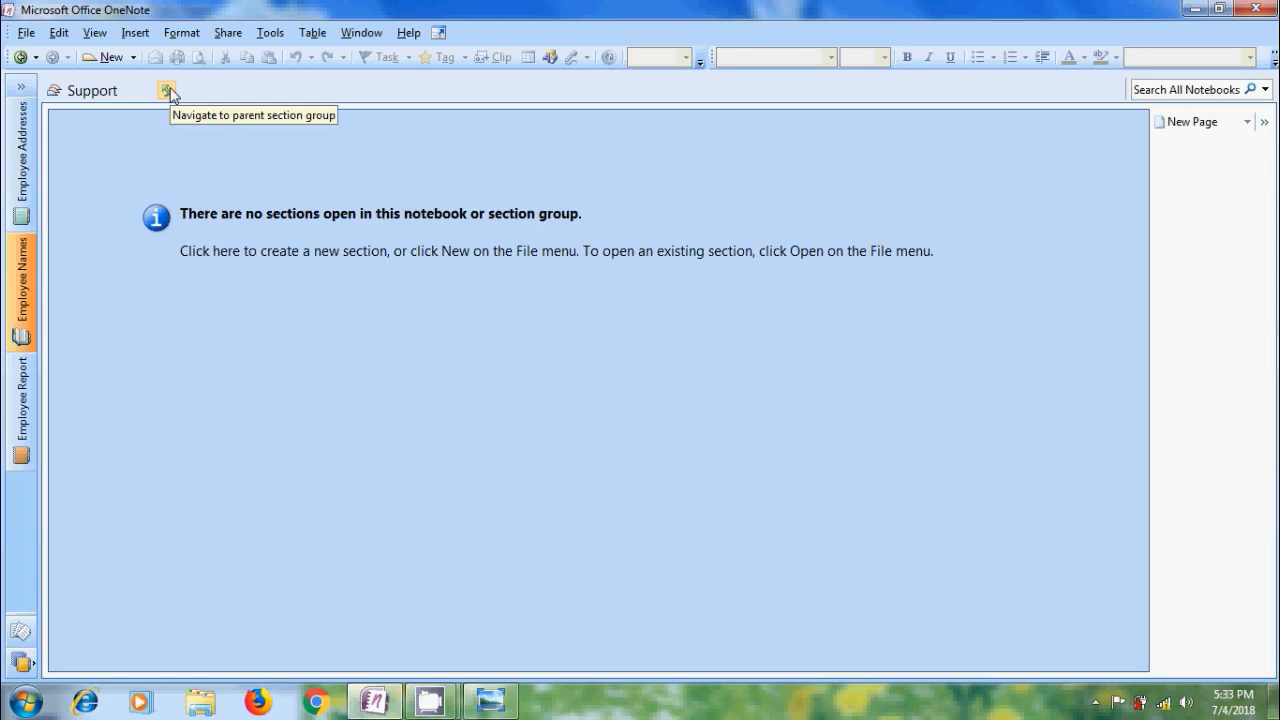
pyautogui.click(167, 91)
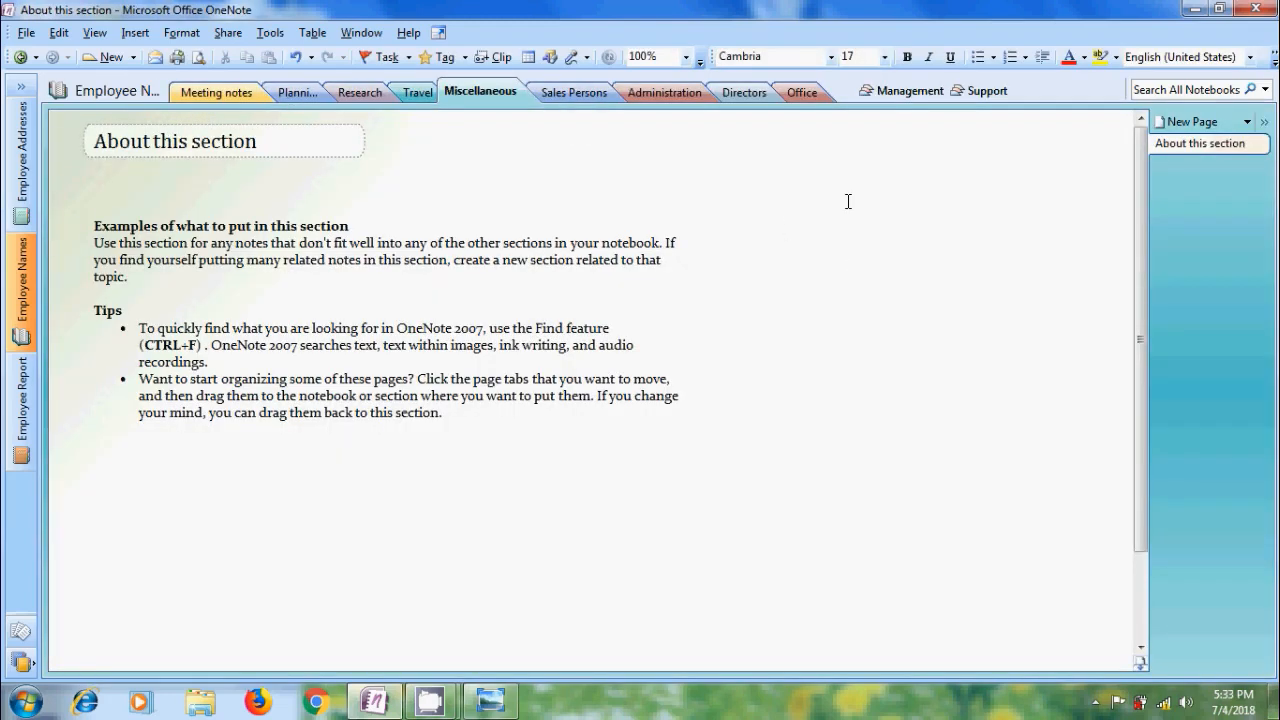
# Delete the Management section group from the Employee Names notebook.
pyautogui.rightClick(913, 95)
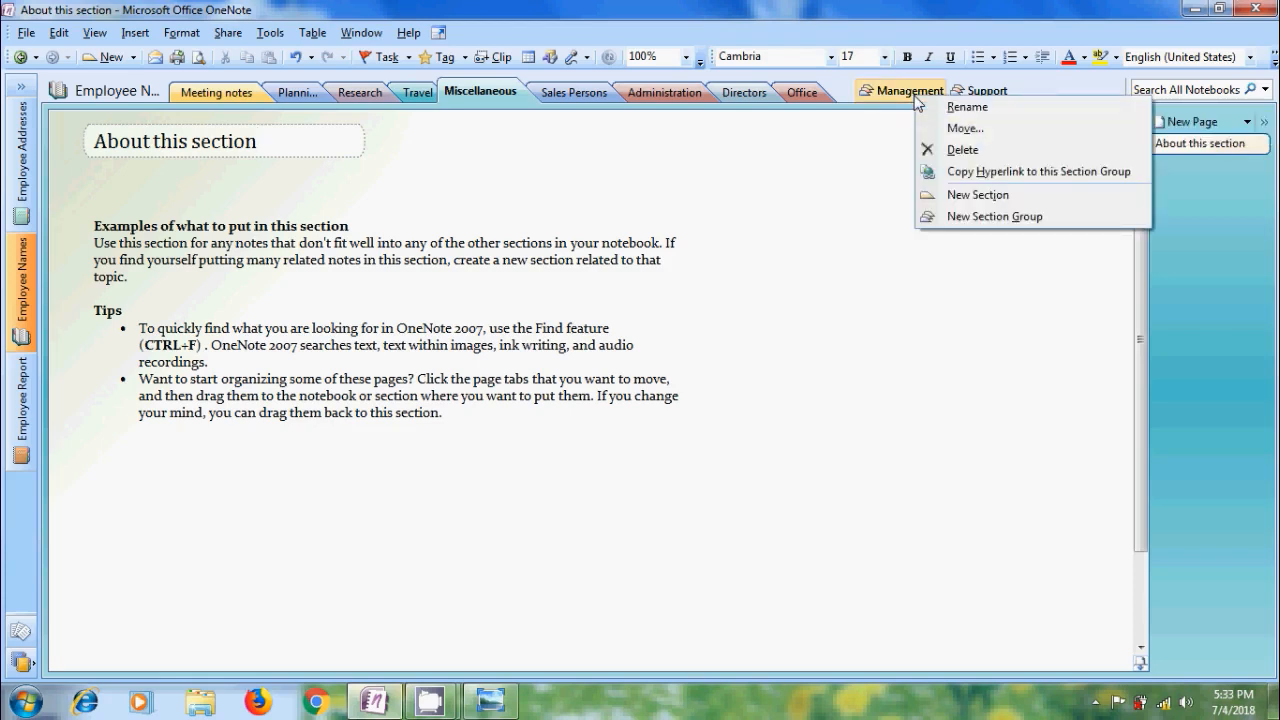
pyautogui.click(1021, 159)
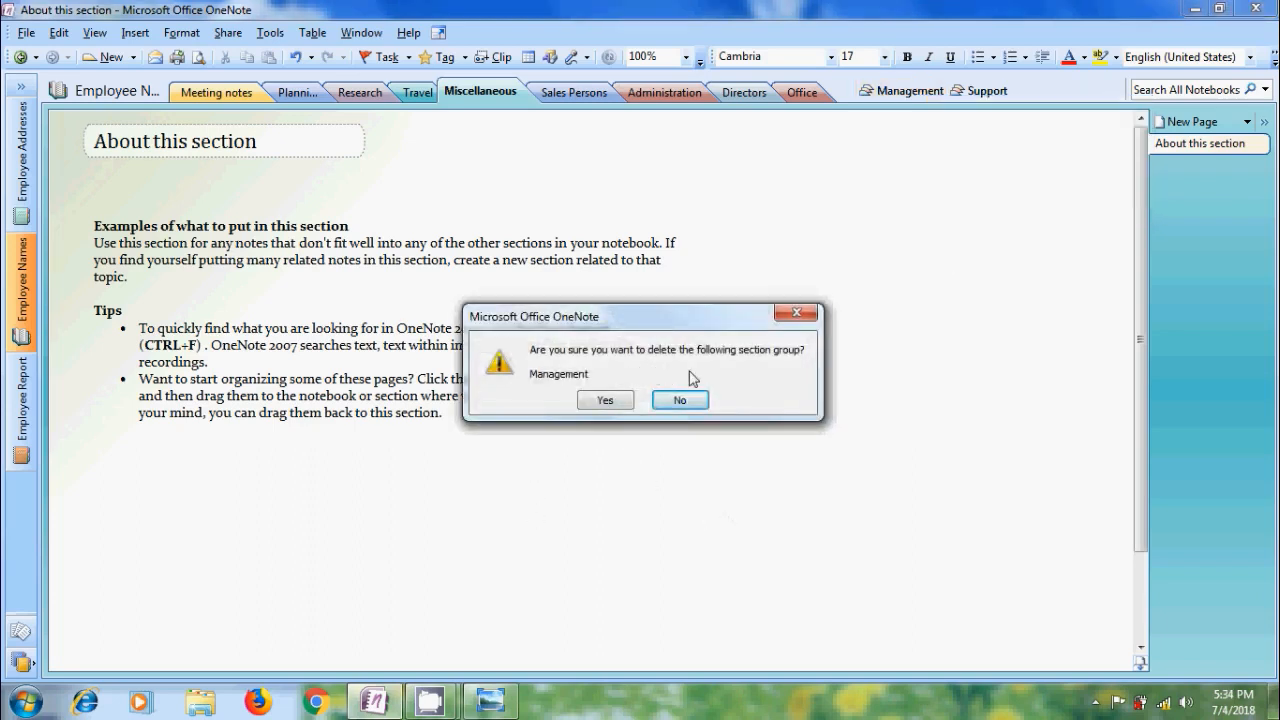
pyautogui.click(605, 401)
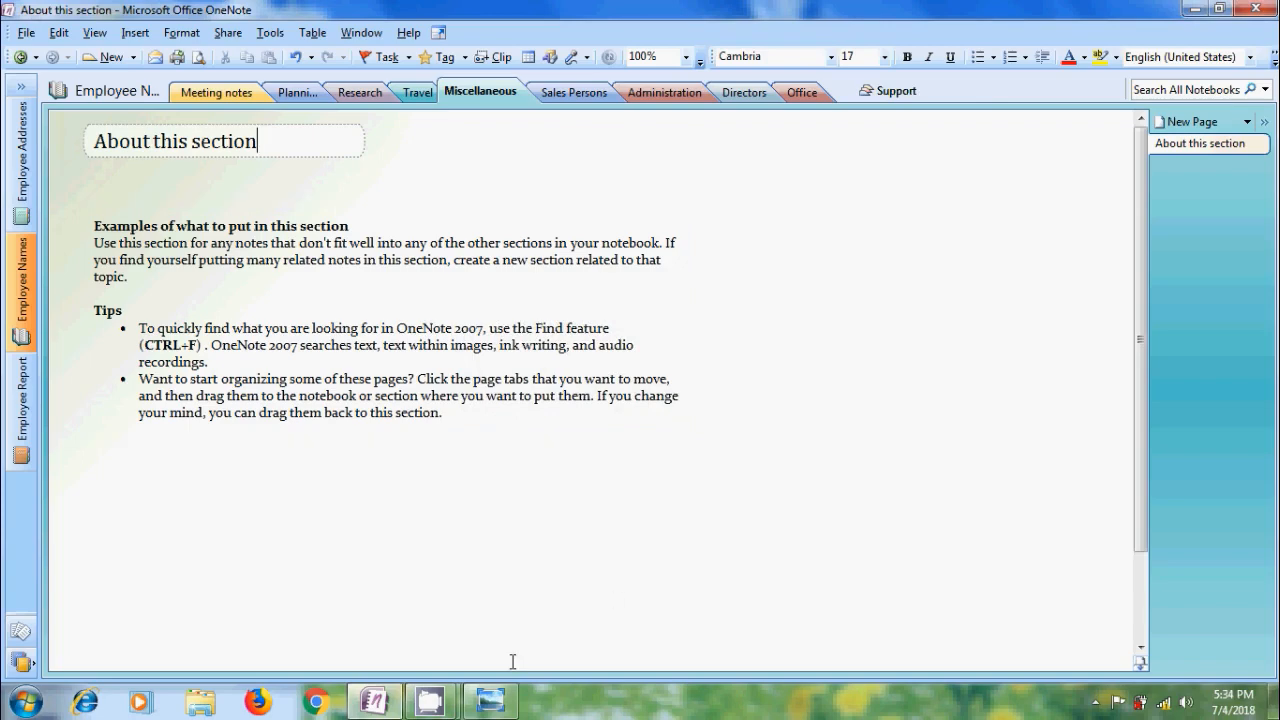
# Switch to the sectiongroup image in Windows Photo Viewer.
pyautogui.click(490, 703)
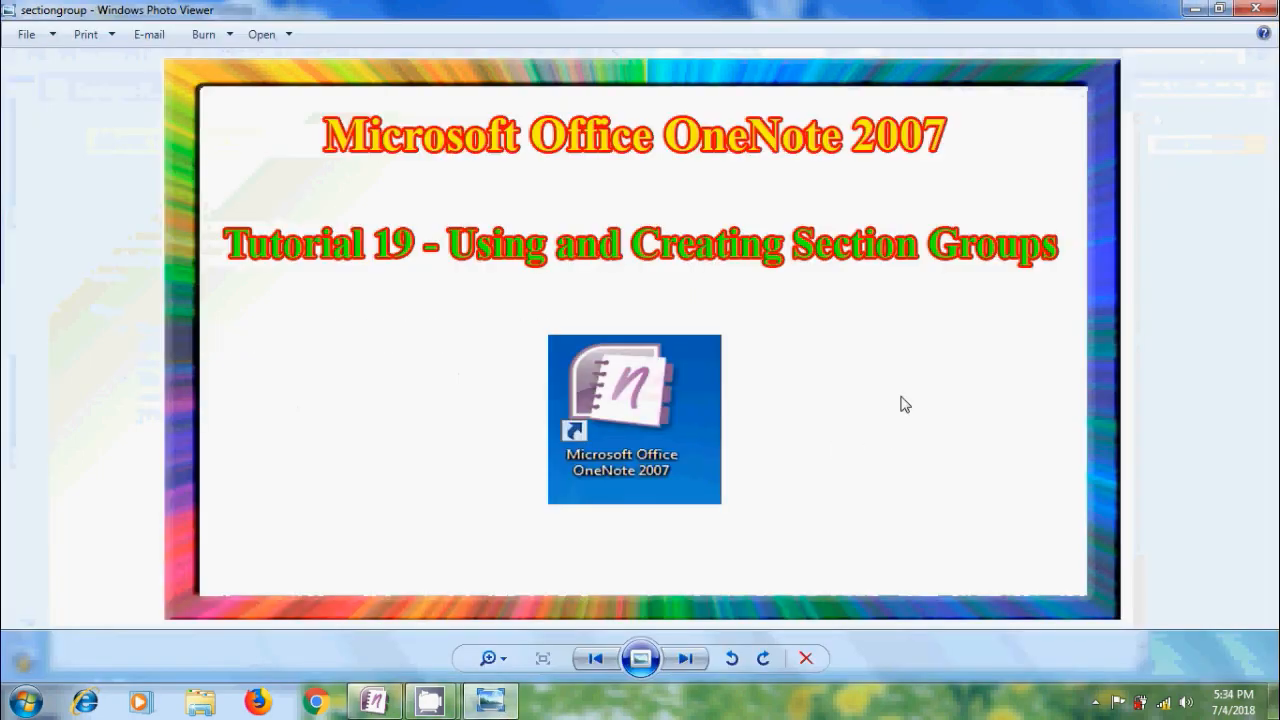